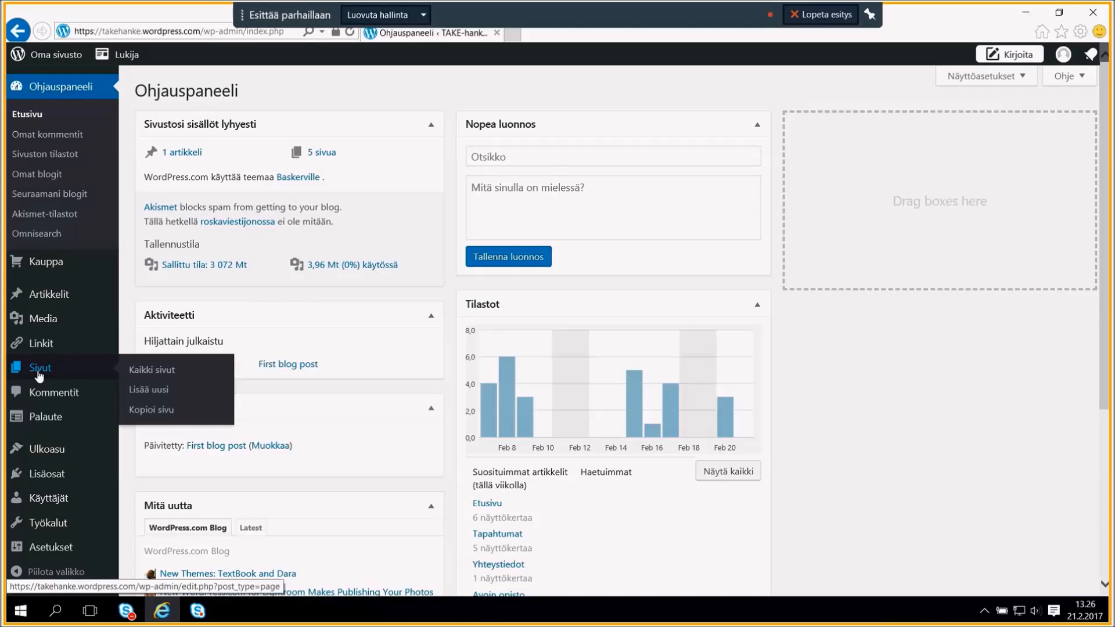
View the list of pages, open the menu editor and check which menus are available for editing
{"action": "left_click", "coordinate": [39, 374]}
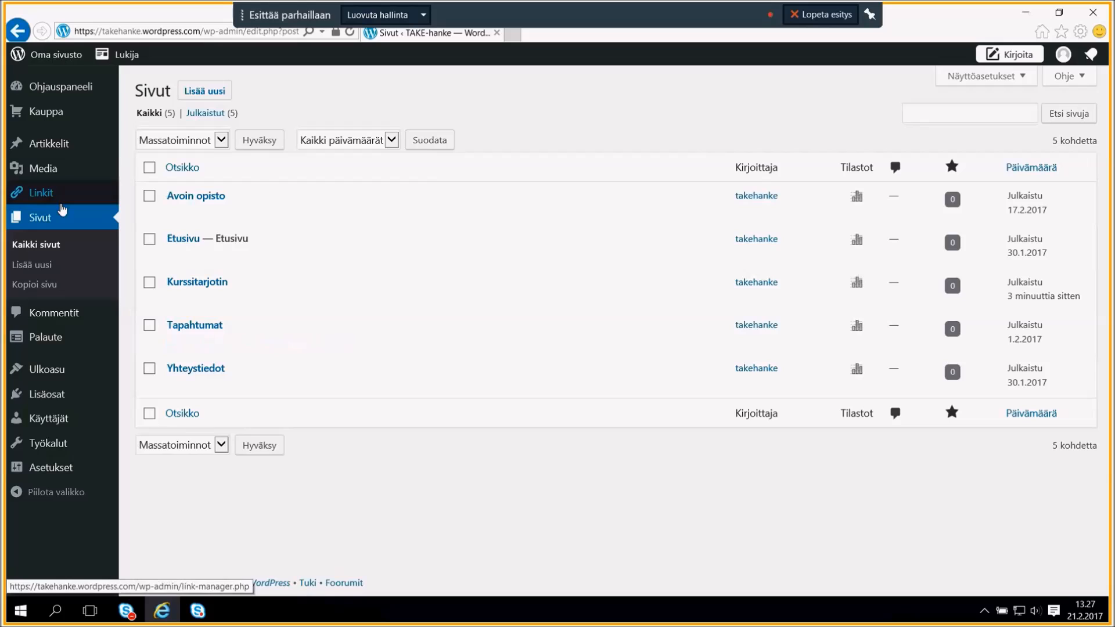
{"action": "mouse_move", "coordinate": [51, 372]}
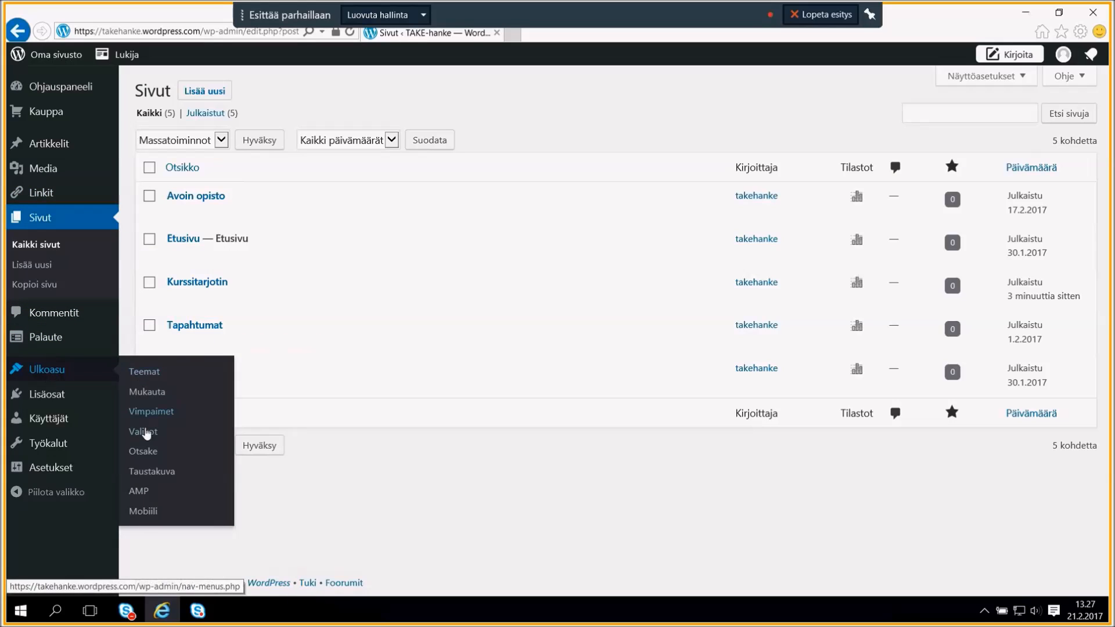
{"action": "left_click", "coordinate": [145, 439]}
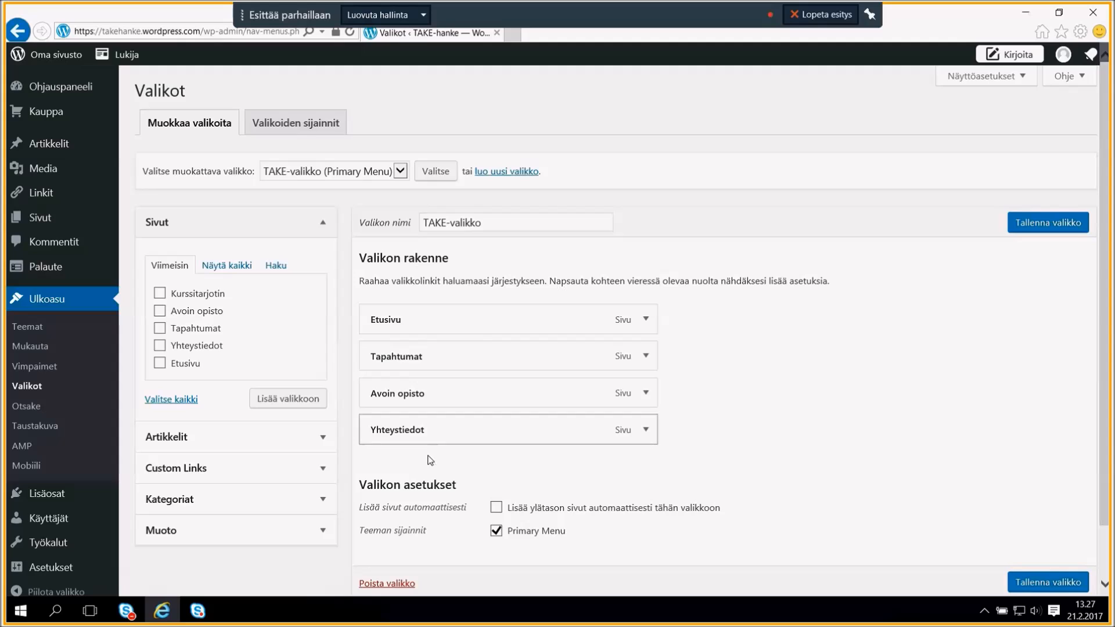
{"action": "left_click", "coordinate": [401, 172]}
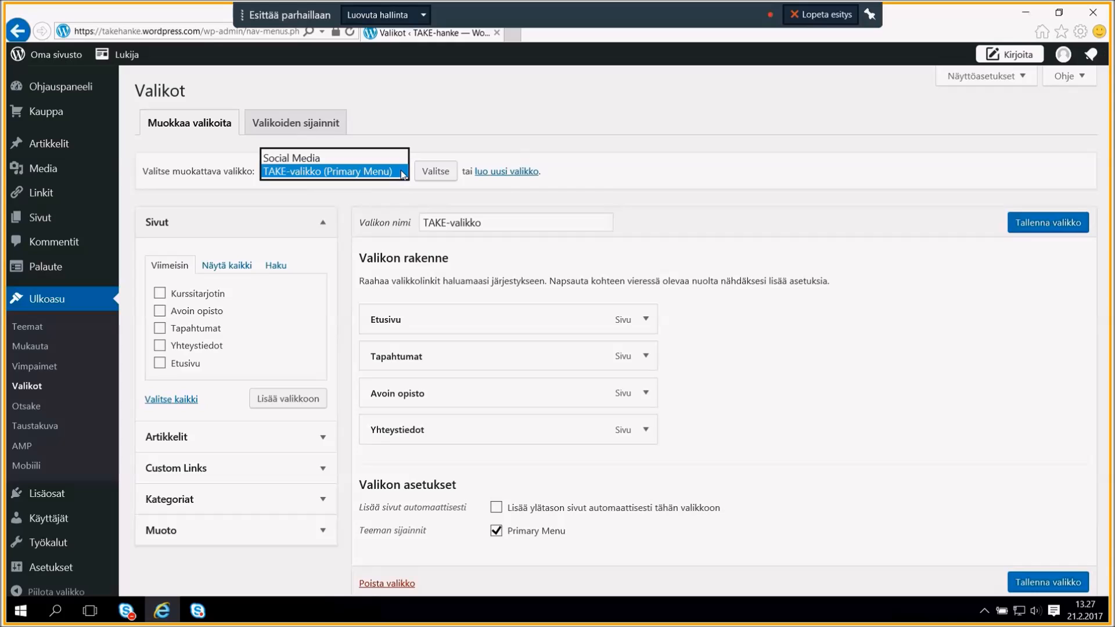
{"action": "left_click", "coordinate": [481, 116]}
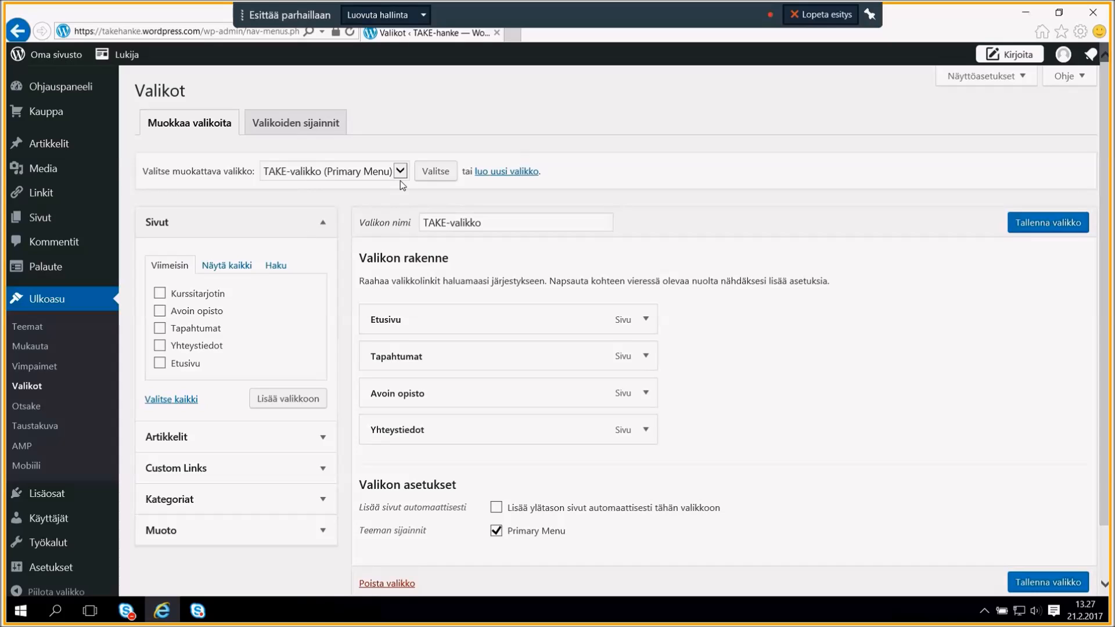
Create a new menu named TAKE2 and dismiss the browser's form autocomplete prompt
{"action": "left_click", "coordinate": [502, 174]}
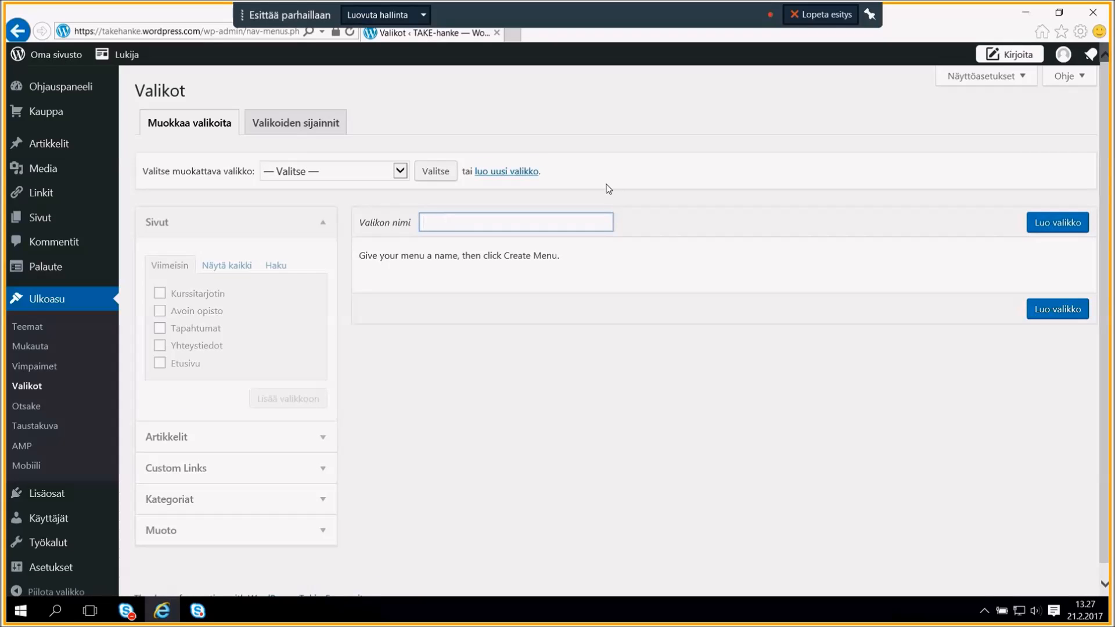
{"action": "type", "text": "TAKE2"}
{"action": "left_click", "coordinate": [1056, 224]}
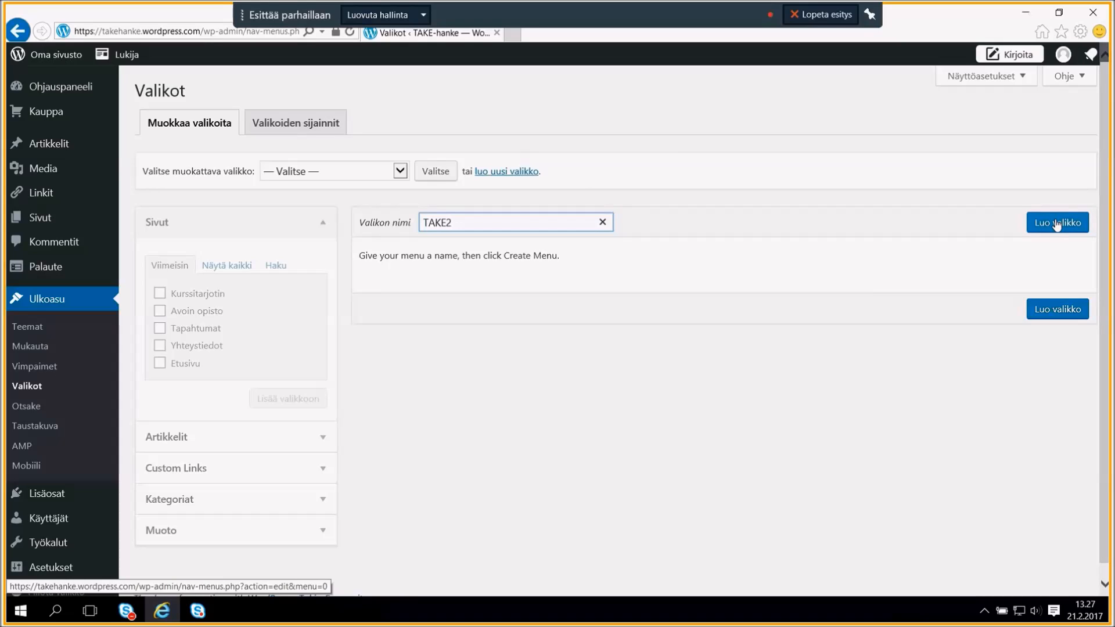
{"action": "left_click", "coordinate": [1058, 225]}
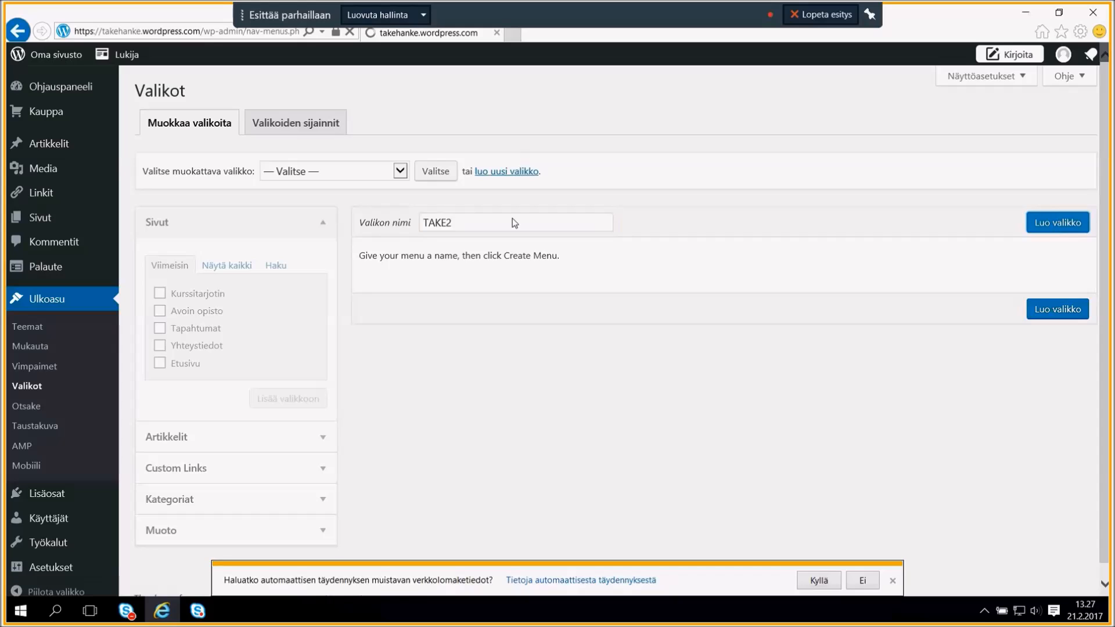
{"action": "left_click", "coordinate": [894, 581]}
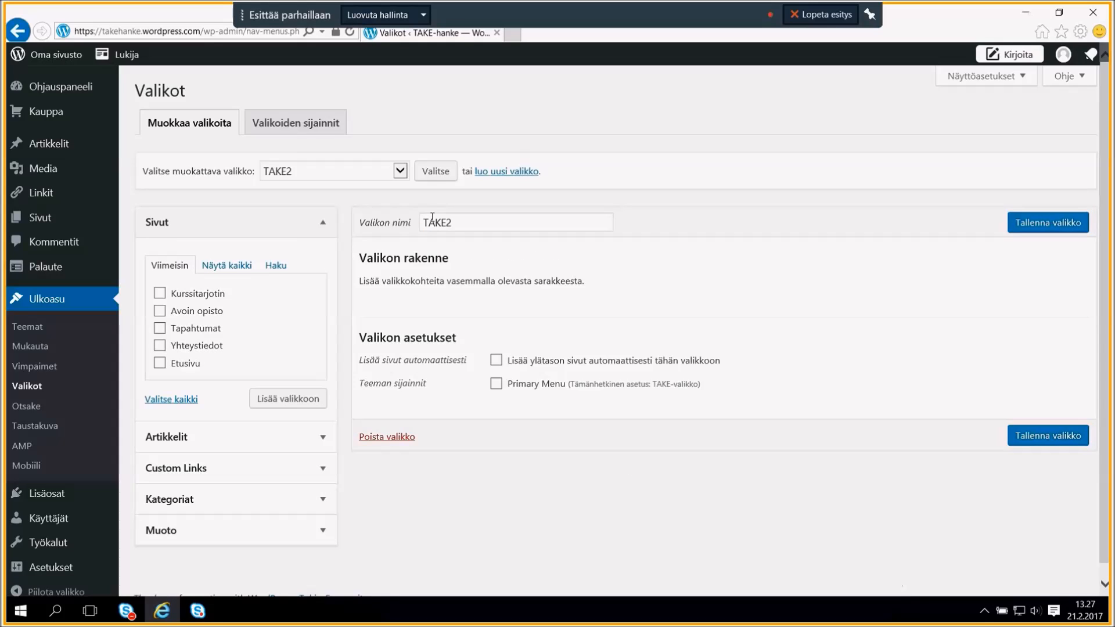
Load the TAKE-valikko (Primary Menu) menu for editing
{"action": "left_click", "coordinate": [400, 172]}
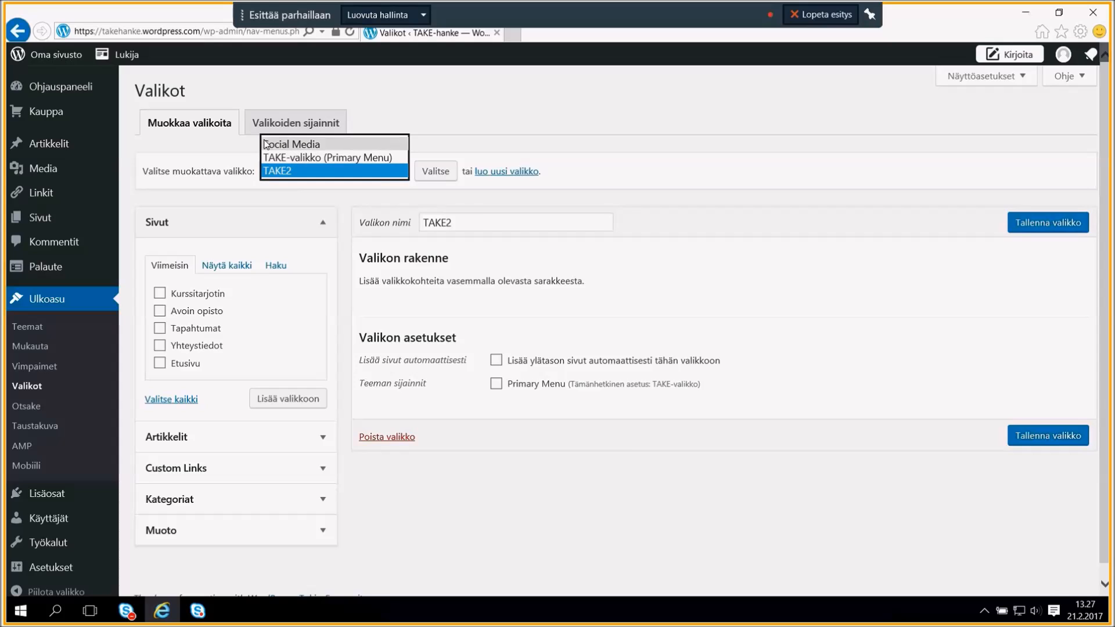
{"action": "left_click", "coordinate": [374, 169]}
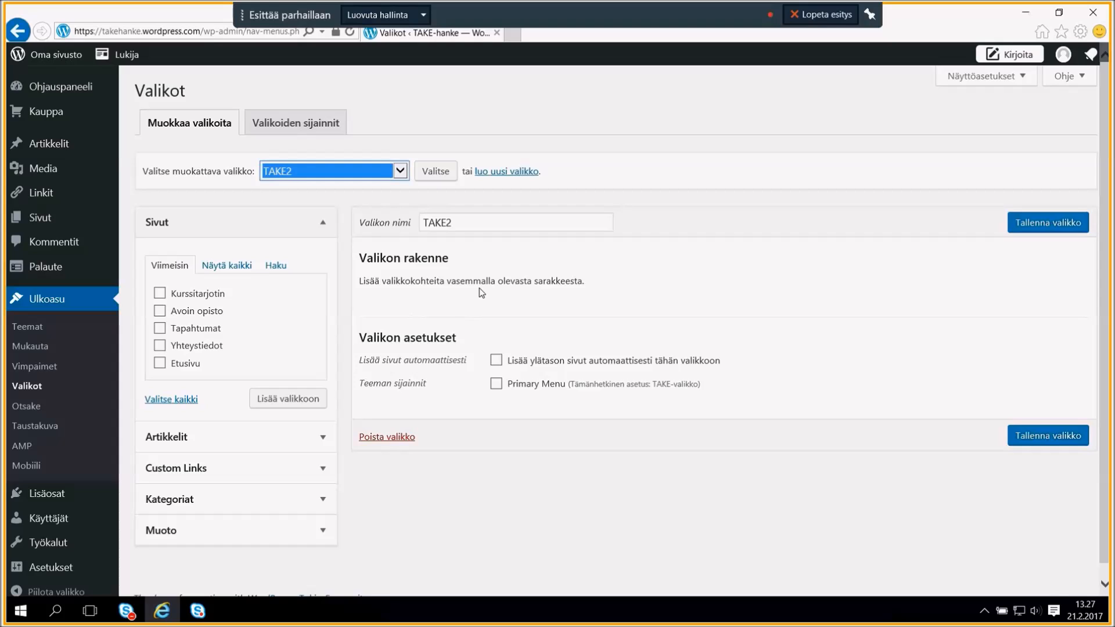
{"action": "left_click", "coordinate": [400, 172]}
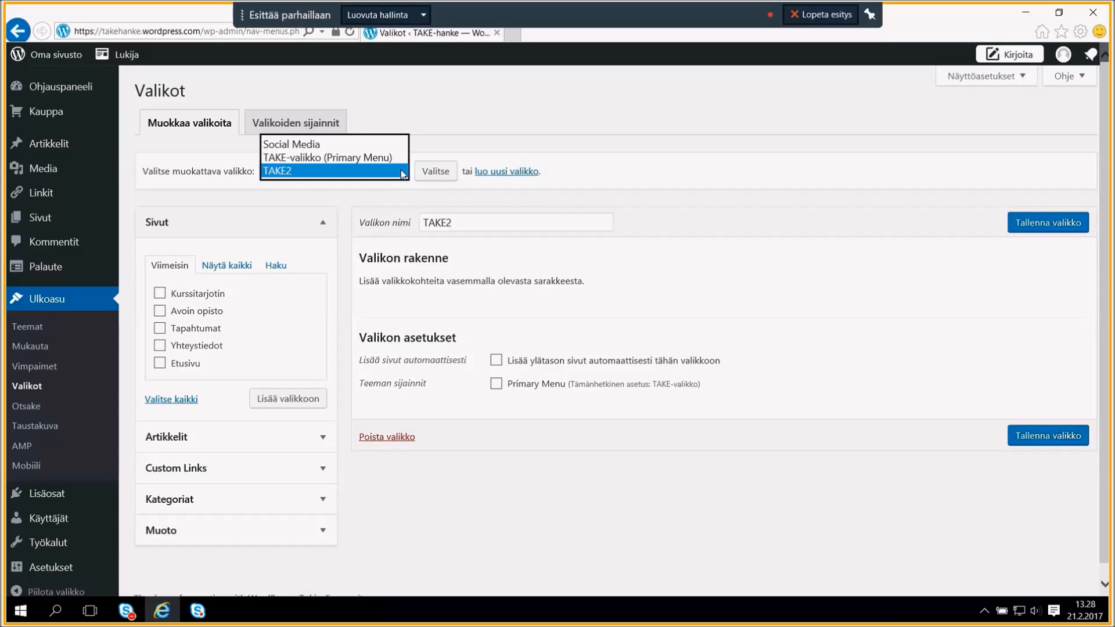
{"action": "left_click", "coordinate": [299, 159]}
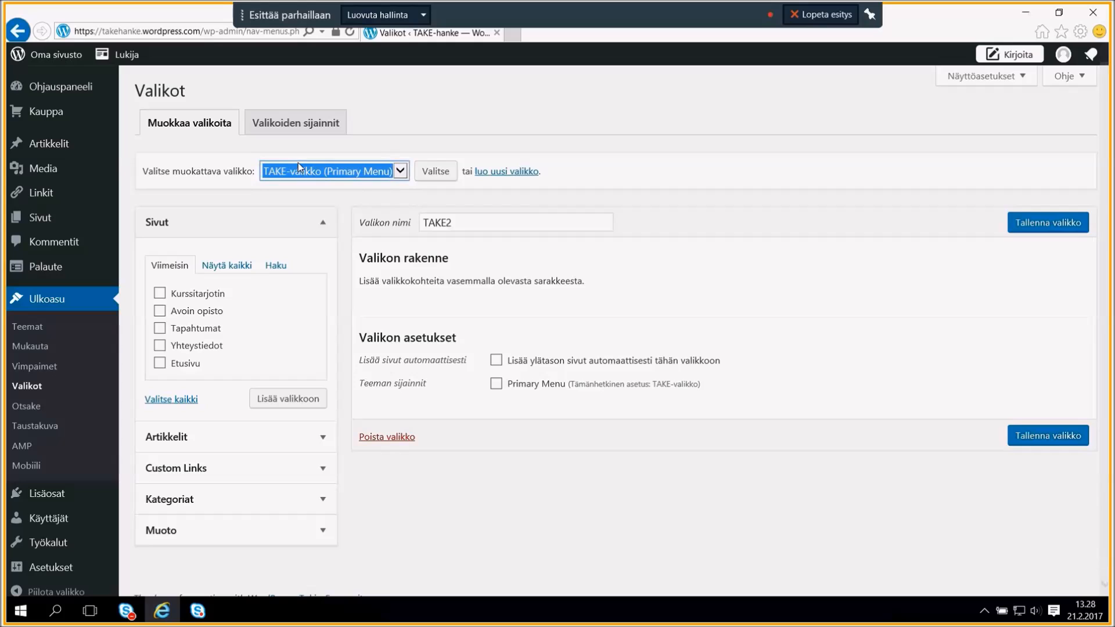
{"action": "left_click", "coordinate": [437, 172]}
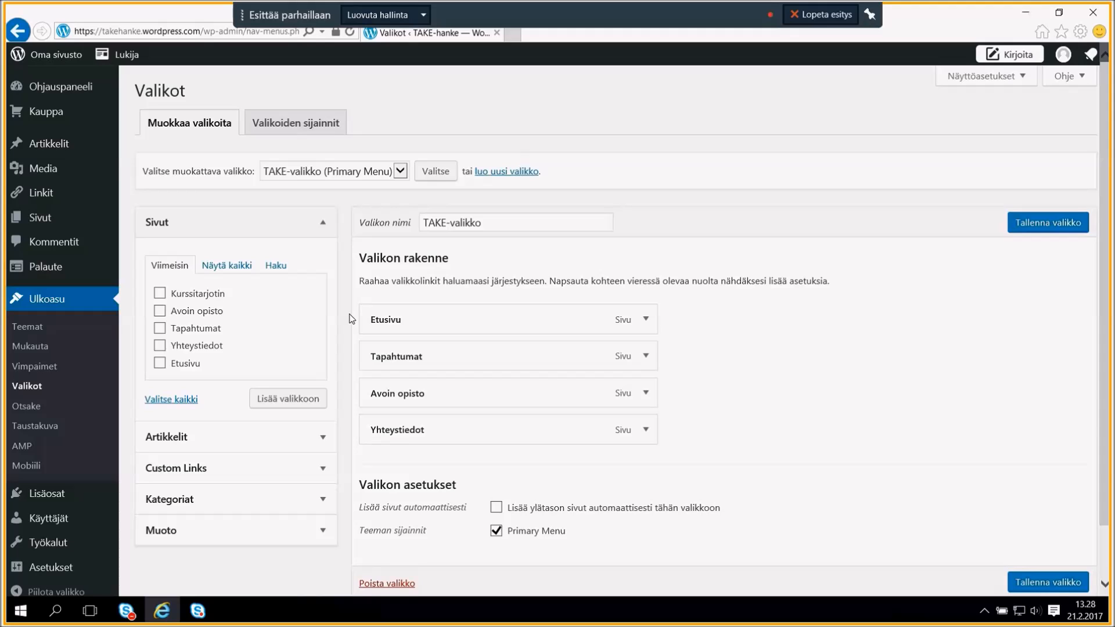
Add the Kurssitarjotin page to TAKE-valikko as a sub-item under Avoin opisto and save the menu
{"action": "left_click", "coordinate": [160, 295]}
{"action": "left_click", "coordinate": [283, 402]}
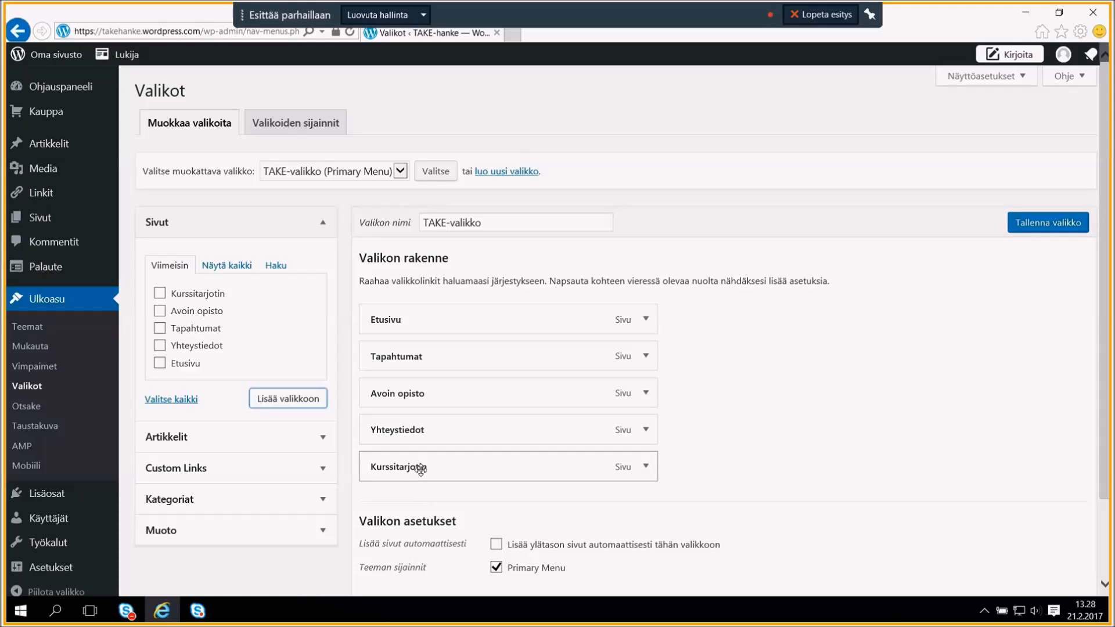
{"action": "left_click_drag", "start_coordinate": [421, 467], "coordinate": [412, 353]}
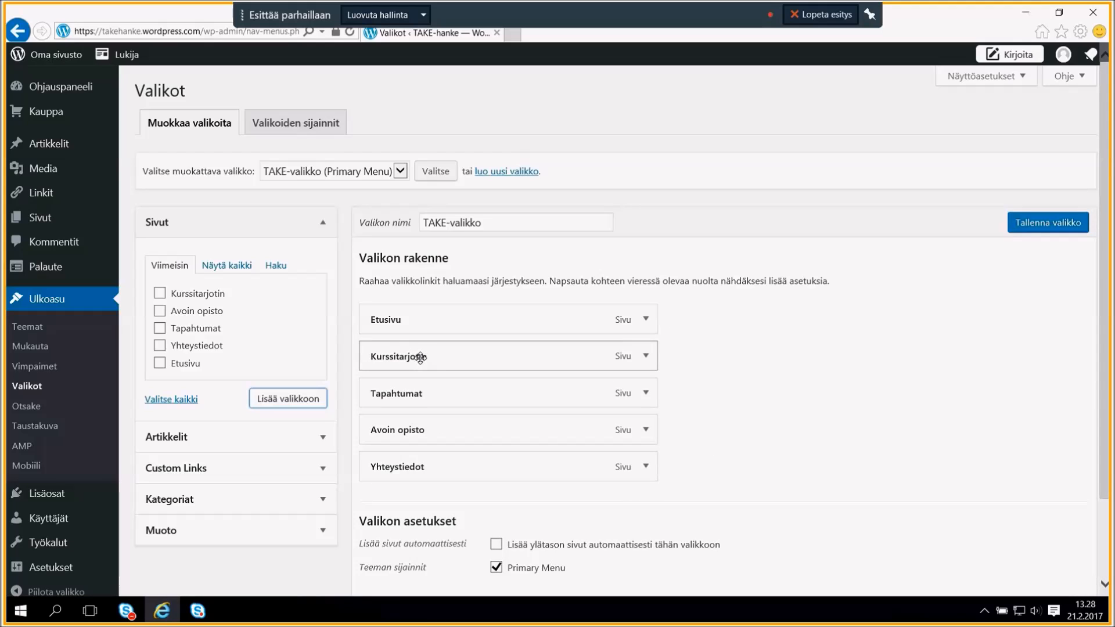
{"action": "left_click_drag", "start_coordinate": [416, 356], "coordinate": [439, 429]}
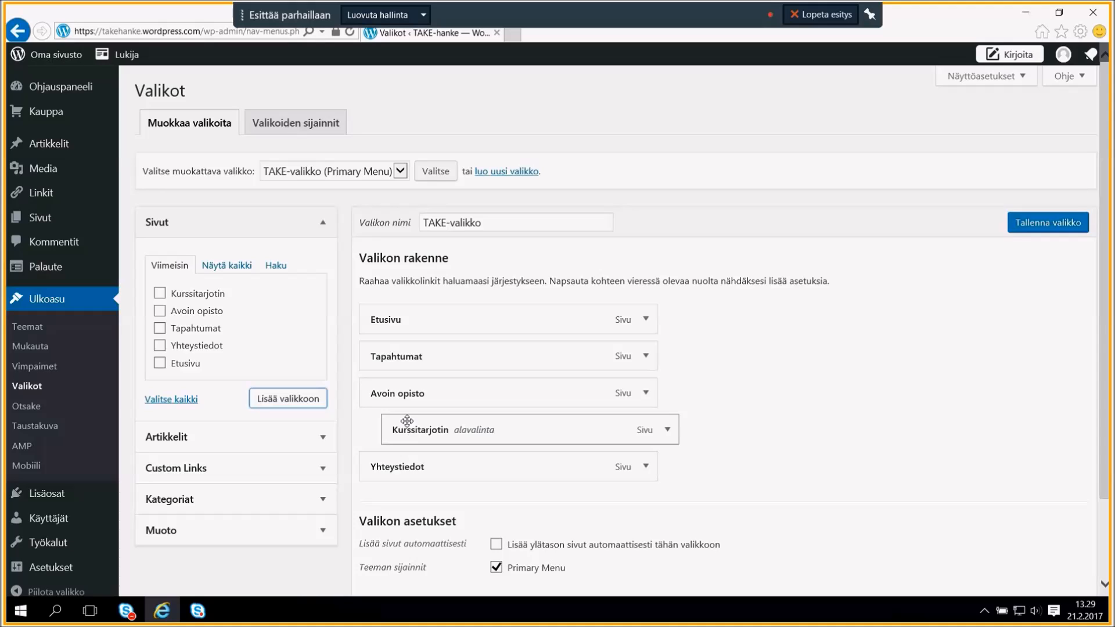
{"action": "left_click", "coordinate": [1043, 226]}
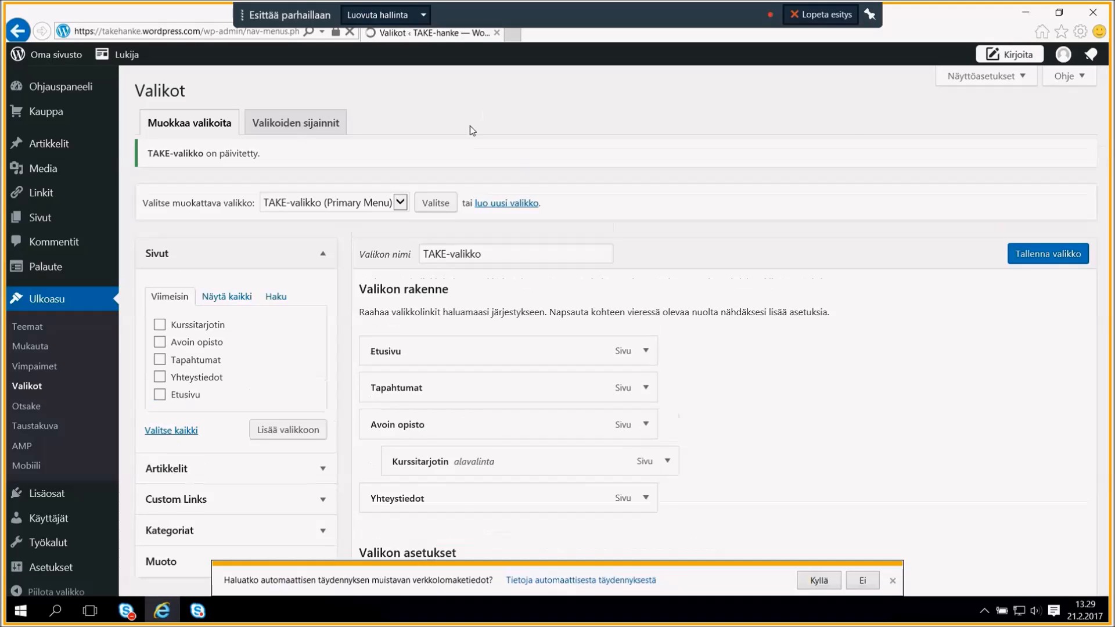
Open takehanke.wordpress.com in a new browser tab and check the Avoin opisto submenu in the site navigation
{"action": "left_click", "coordinate": [514, 35]}
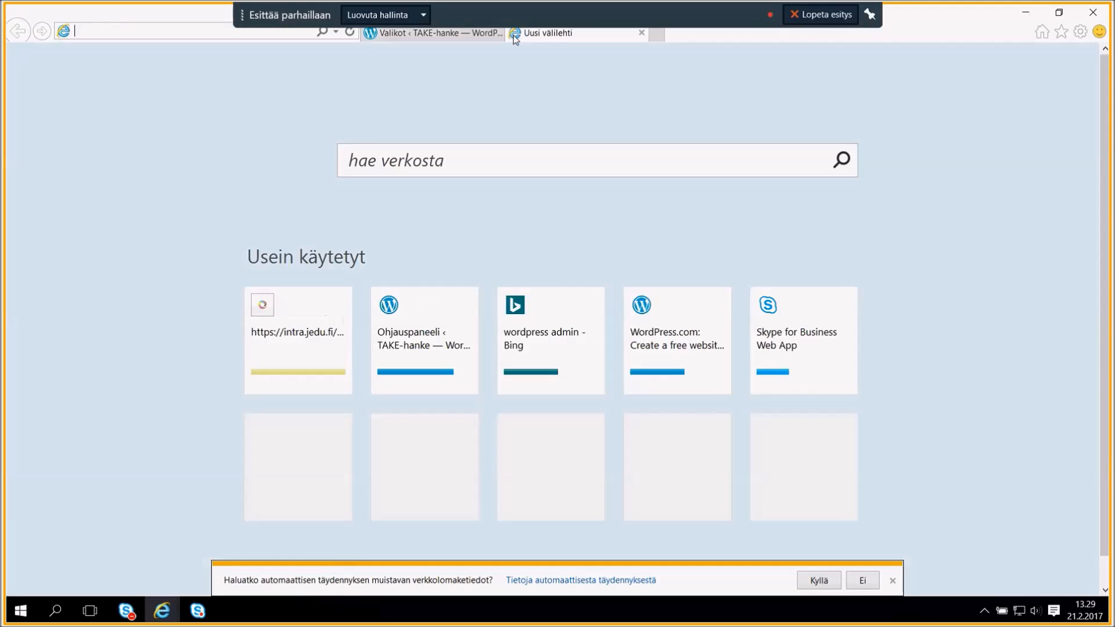
{"action": "type", "text": "takehanke.wordpress.com/"}
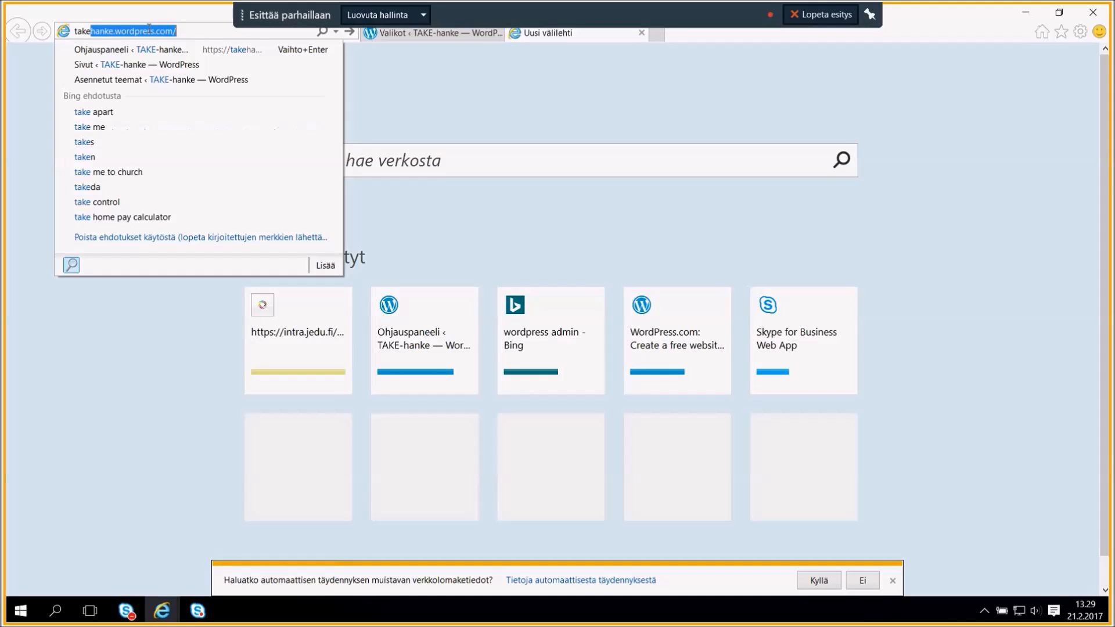
{"action": "key", "text": "Return"}
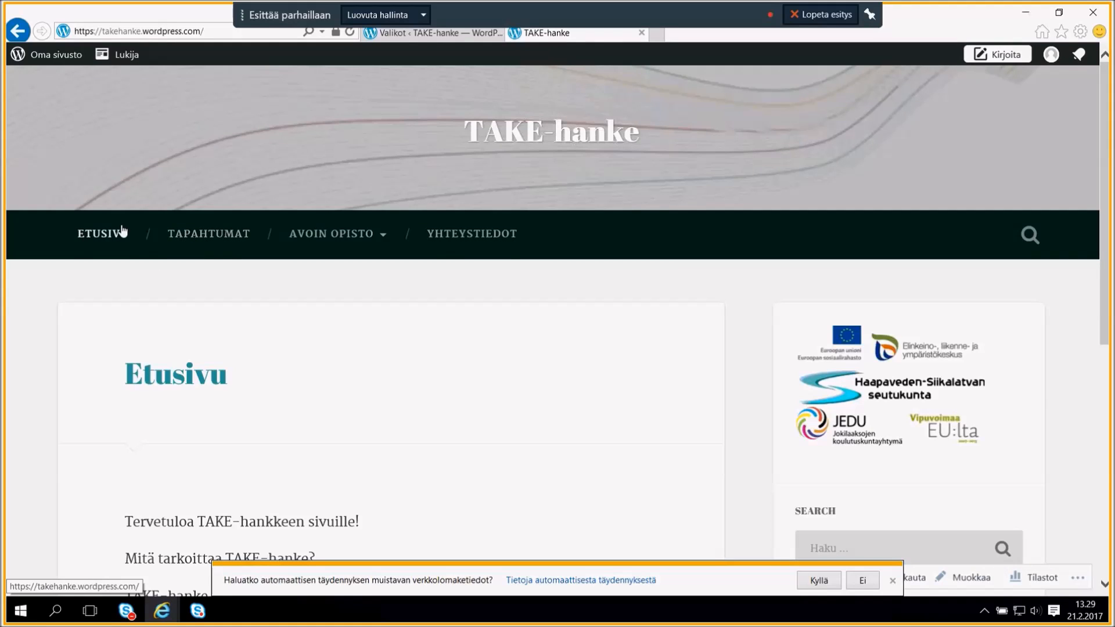
{"action": "mouse_move", "coordinate": [333, 243]}
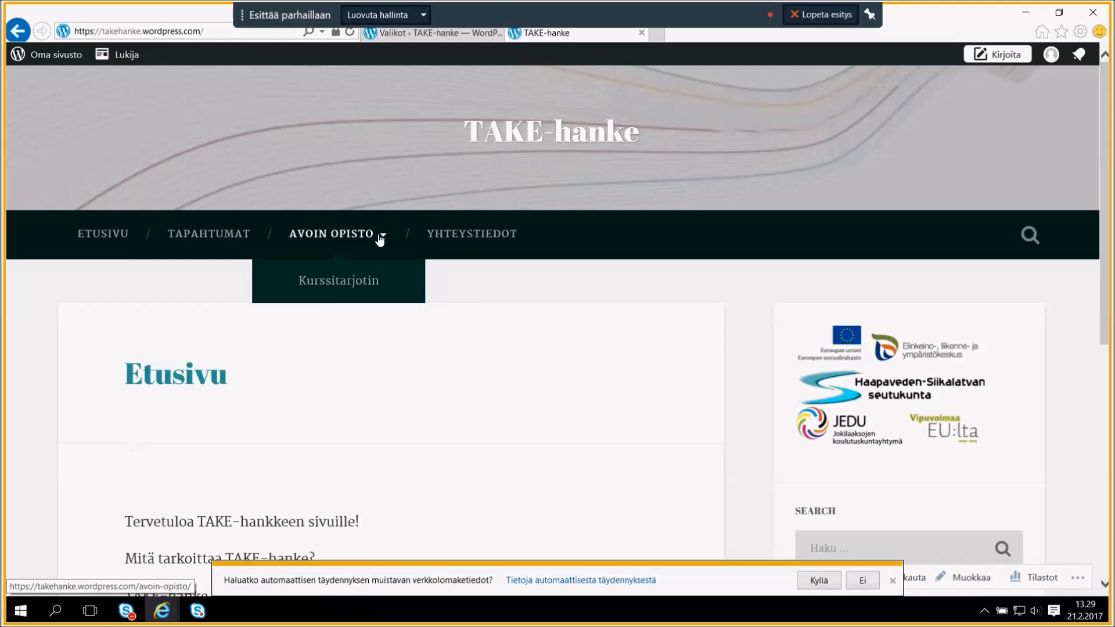
Back in the menu editor, move Kurssitarjotin below Yhteystiedot as a top-level item and save the menu
{"action": "left_click", "coordinate": [436, 34]}
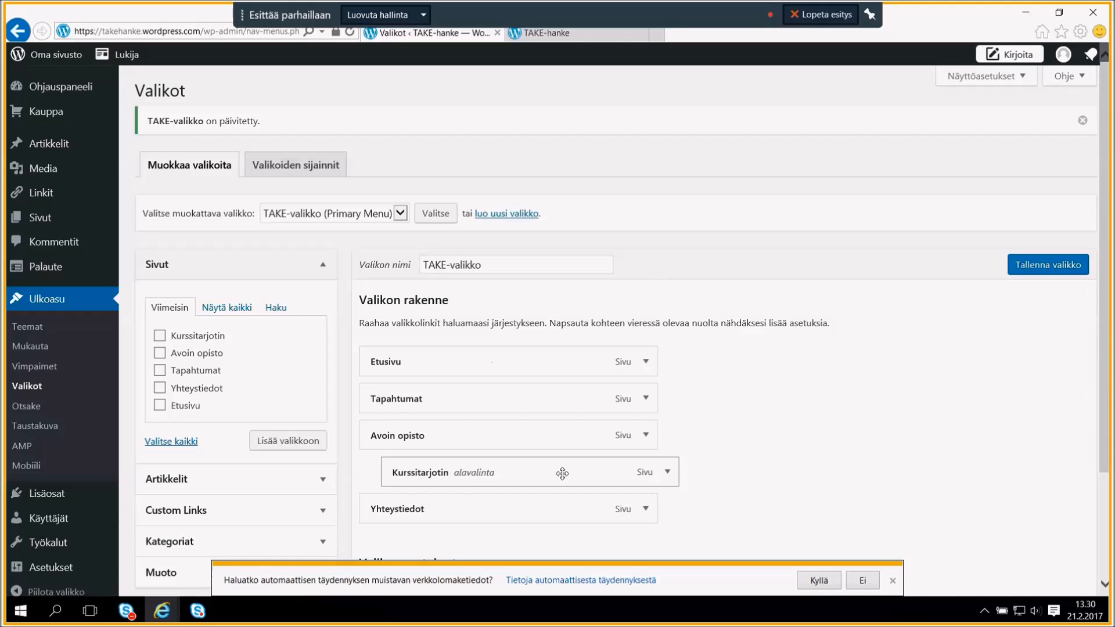
{"action": "left_click_drag", "start_coordinate": [530, 473], "coordinate": [509, 515]}
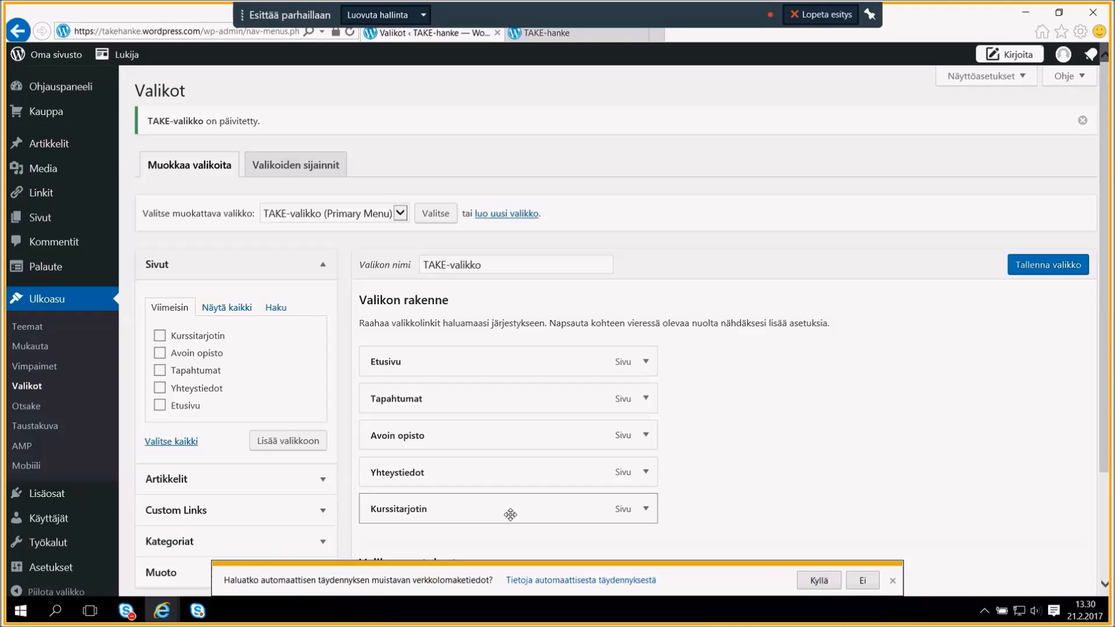
{"action": "scroll", "coordinate": [737, 439], "scroll_direction": "down", "scroll_amount": 1}
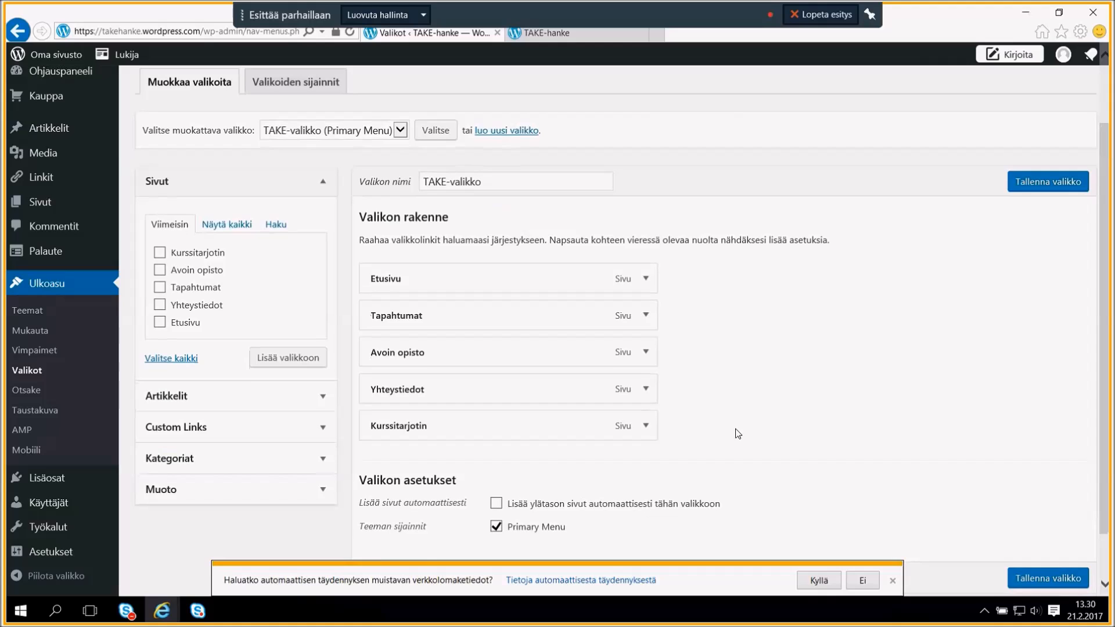
{"action": "left_click", "coordinate": [1047, 186]}
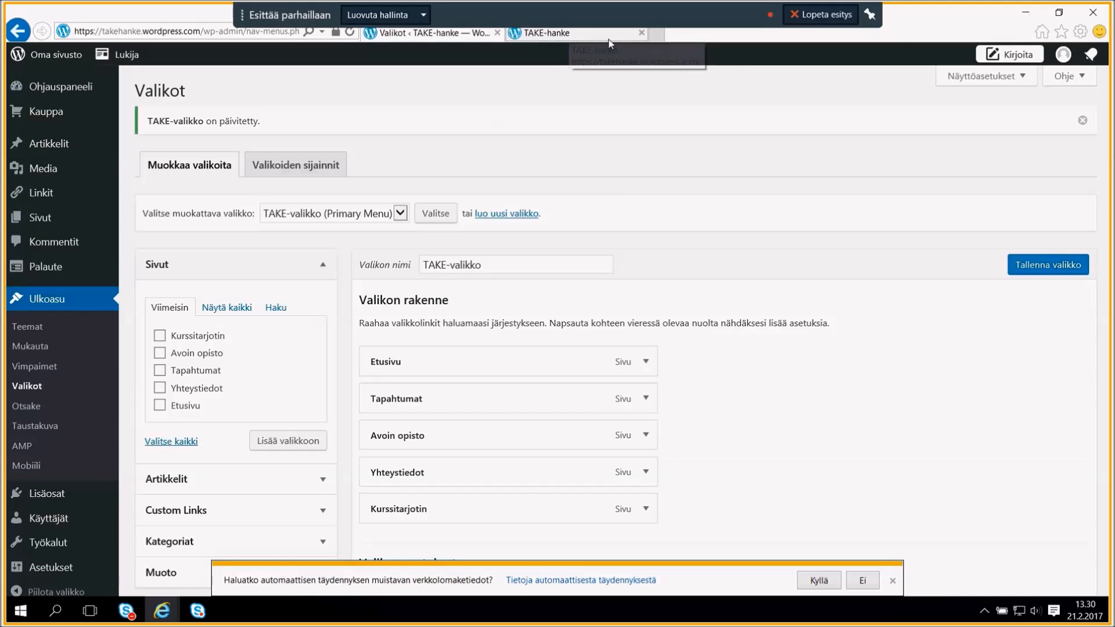
Reload the public TAKE-hanke site and compare its navigation with the menu structure in the editor
{"action": "left_click", "coordinate": [569, 35]}
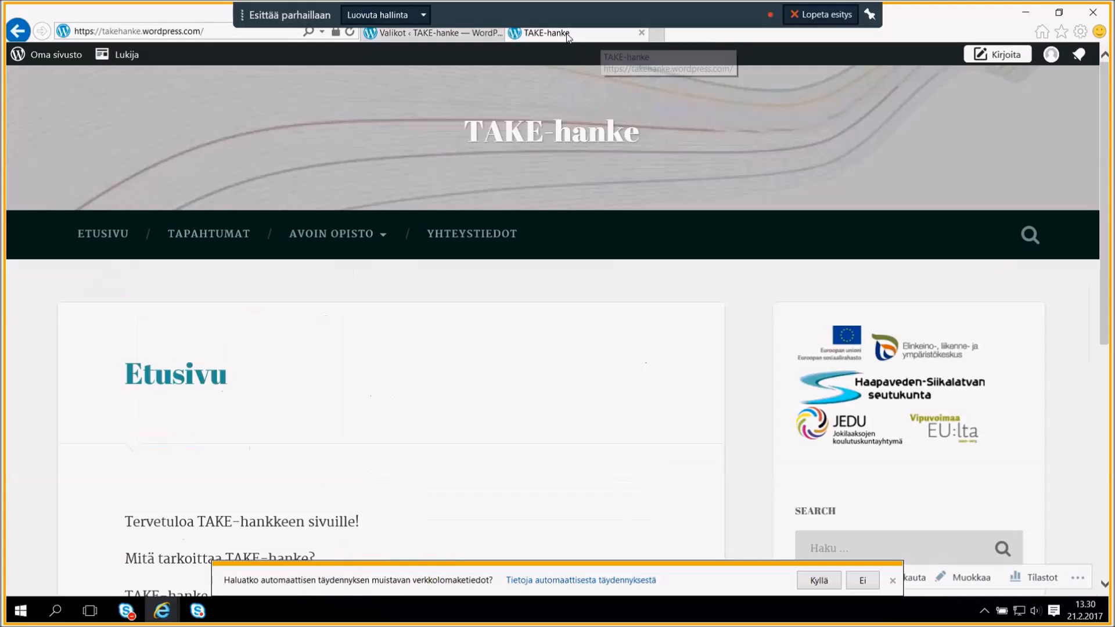
{"action": "left_click", "coordinate": [351, 33]}
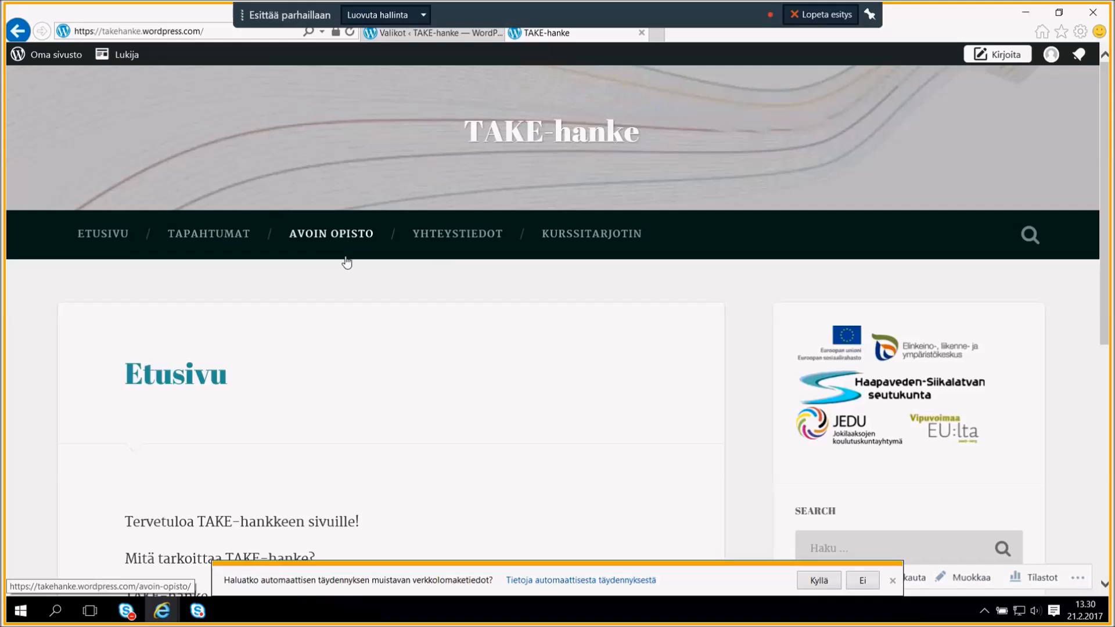
{"action": "left_click", "coordinate": [458, 35]}
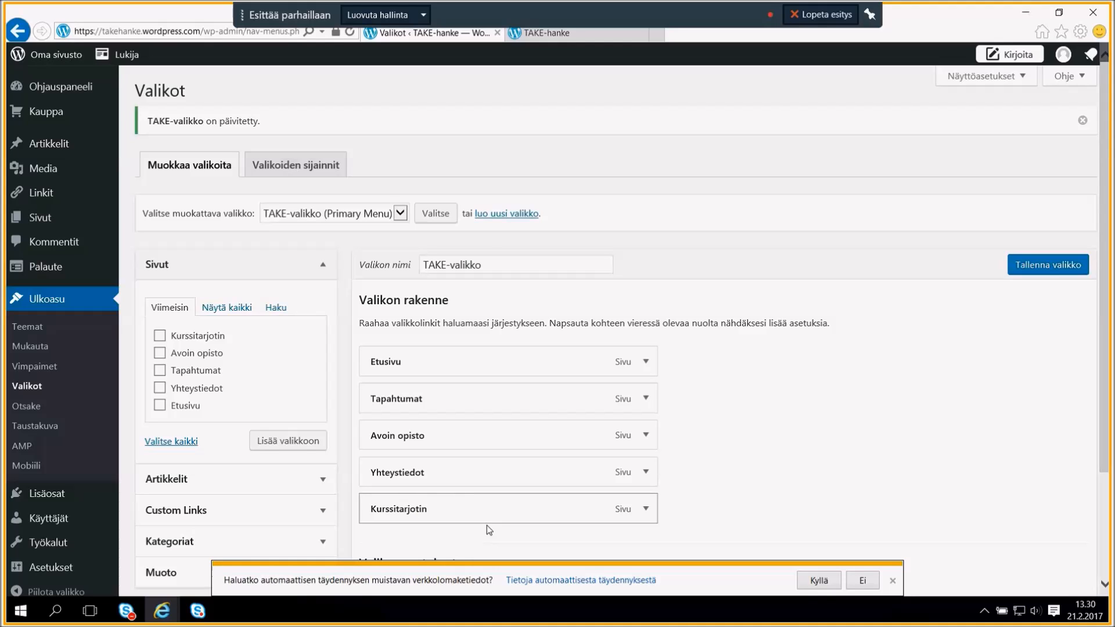
{"action": "left_click", "coordinate": [578, 32]}
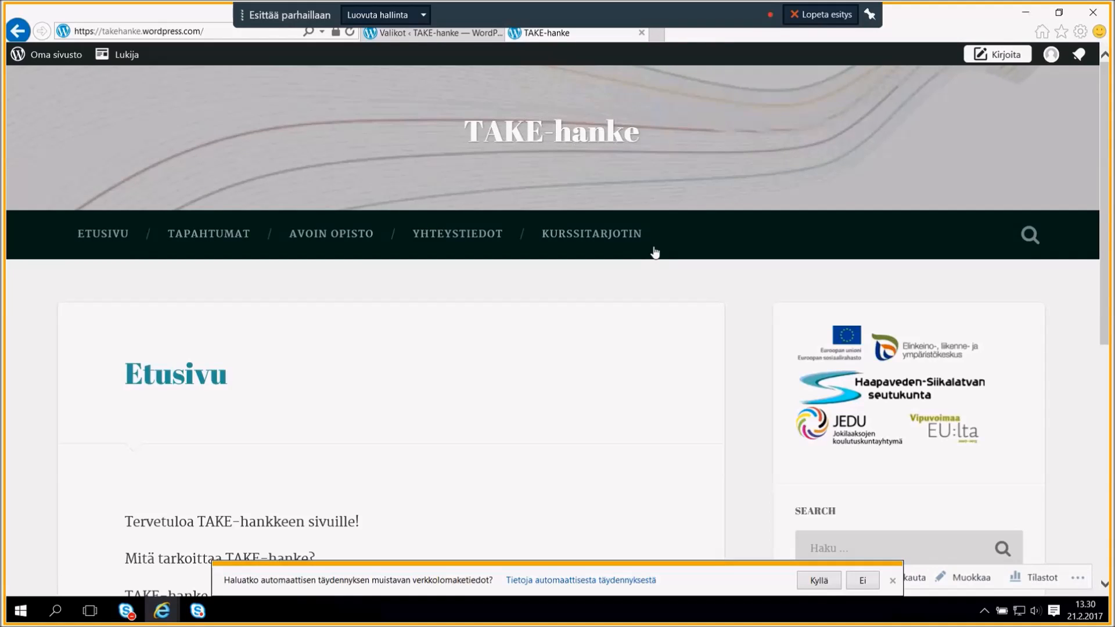
{"action": "left_click", "coordinate": [433, 33]}
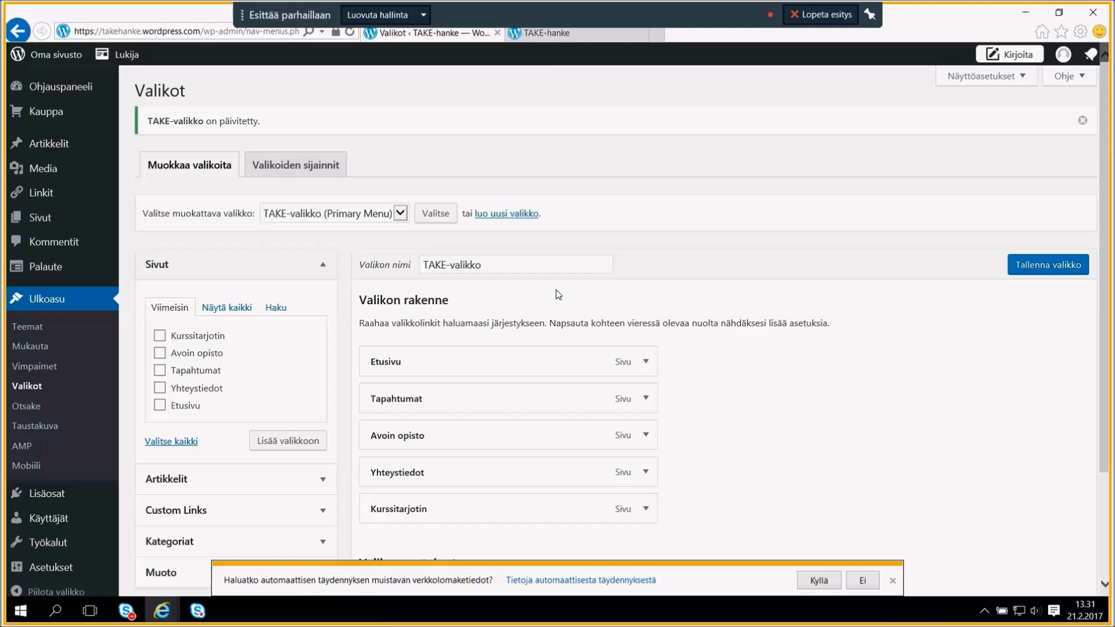
{"action": "left_click", "coordinate": [580, 37]}
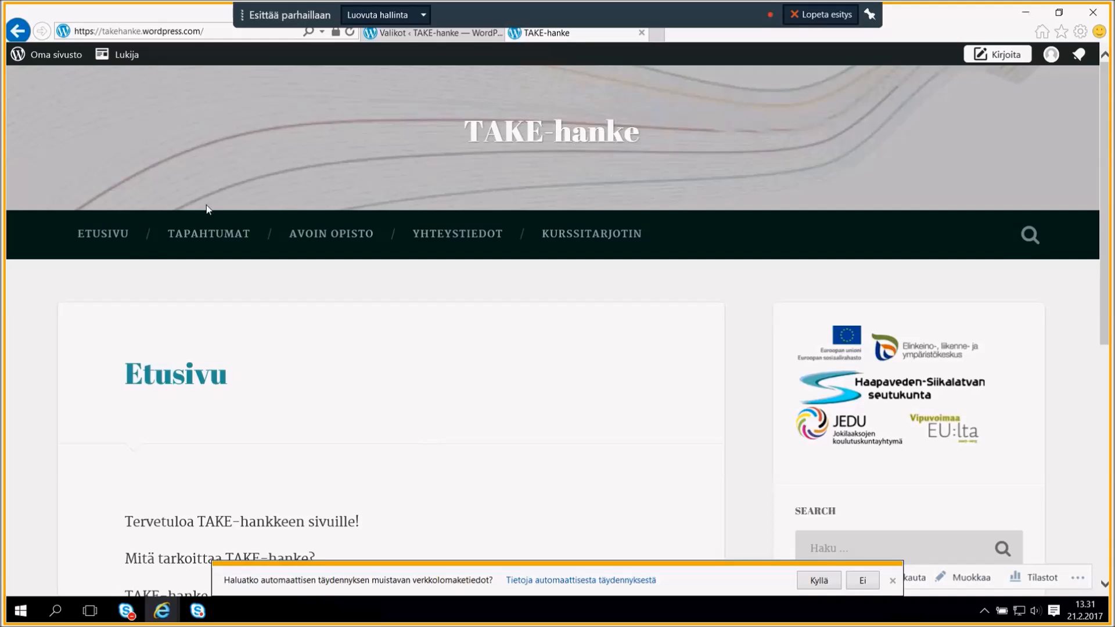
Return to the WordPress admin and open the themes page
{"action": "left_click", "coordinate": [433, 33]}
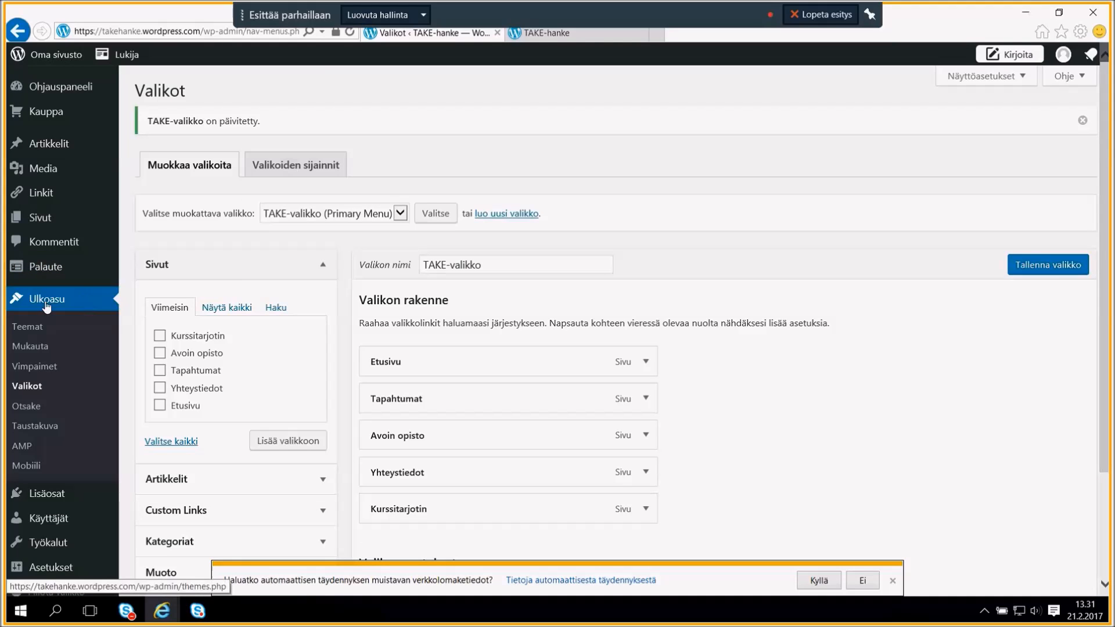
{"action": "left_click", "coordinate": [28, 329]}
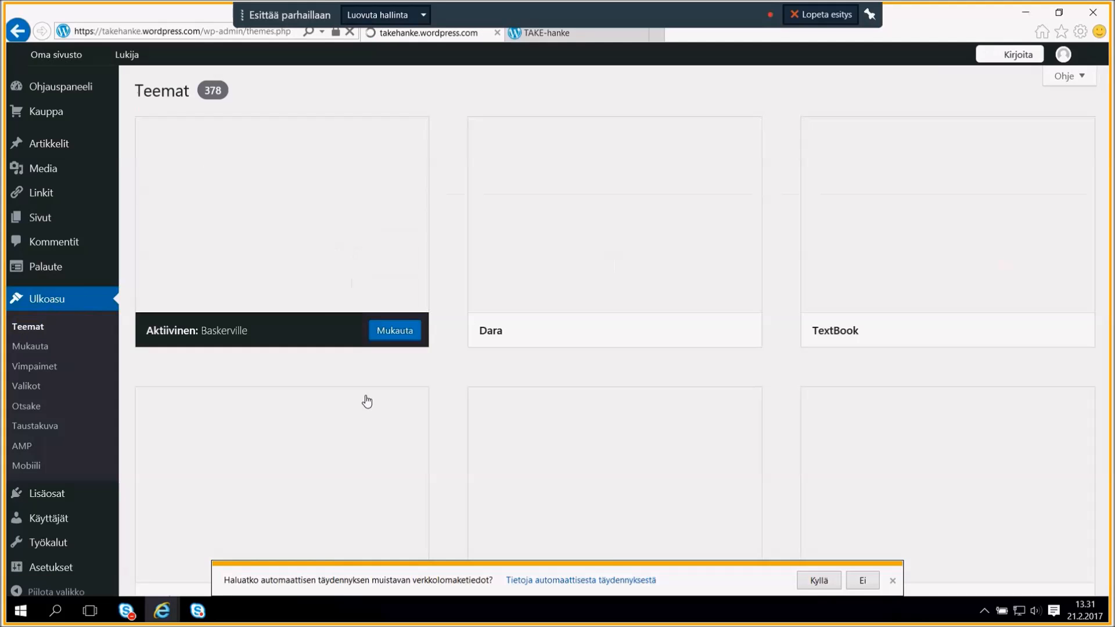